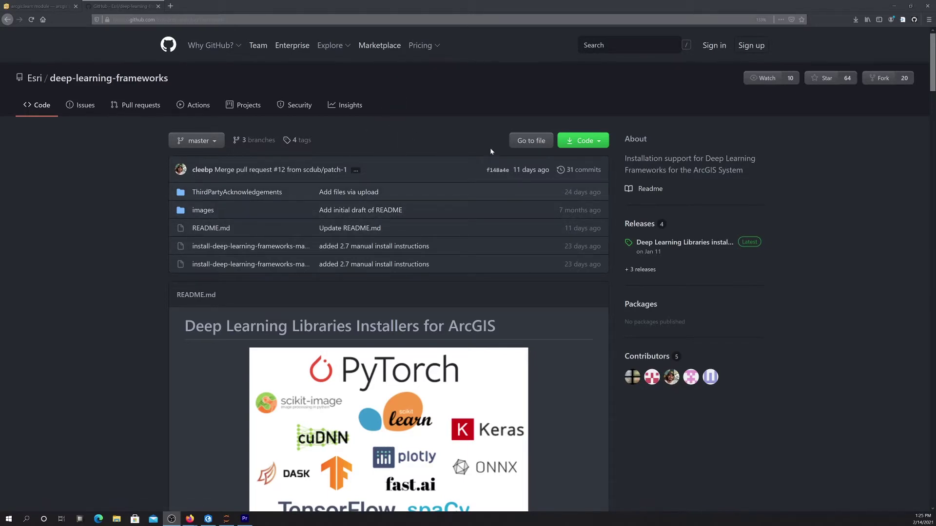
Step: Scroll to the README intro listing 99 packages, including PyTorch, TensorFlow, Fast.ai and scikit-learn
scroll(490, 150, "down", 5)
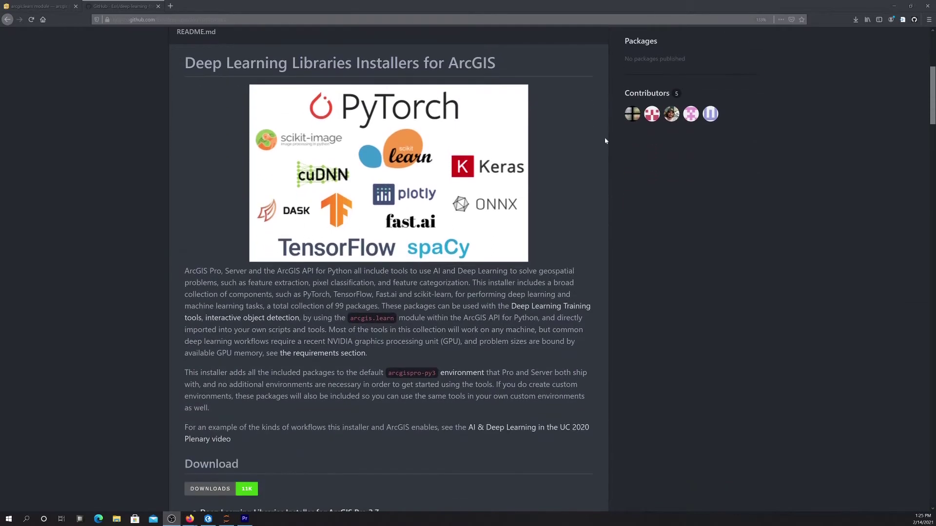
scroll(390, 159, "up", 1)
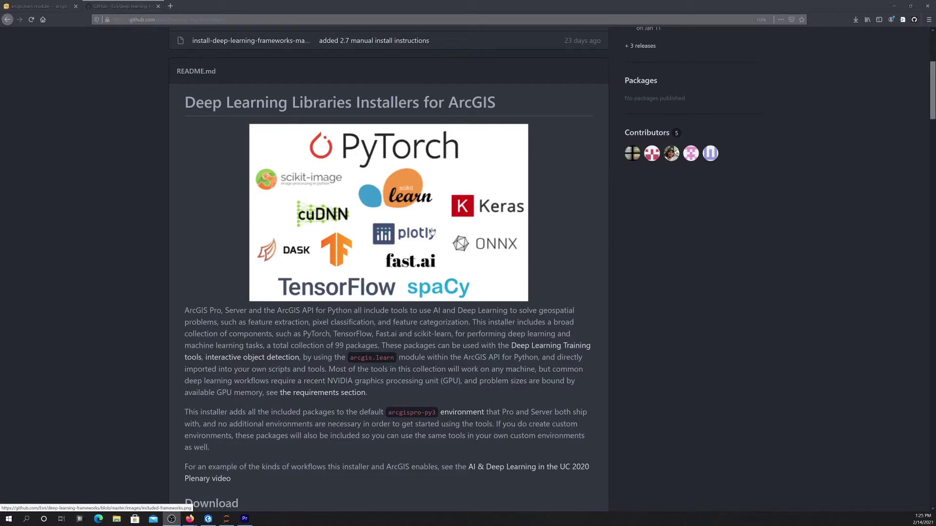
Step: Bring the README's Download section, with installers for ArcGIS Pro 2.7 and 2.6, into view
scroll(517, 162, "down", 6)
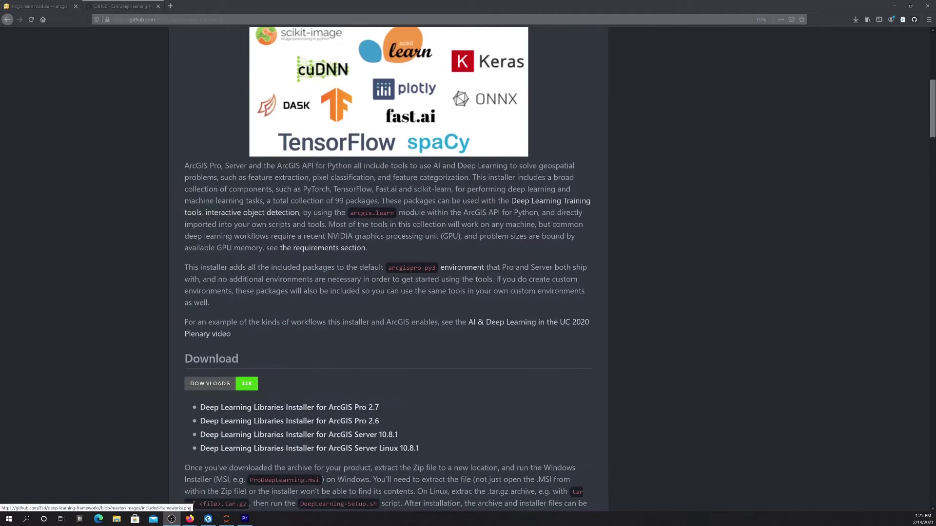
scroll(494, 191, "down", 6)
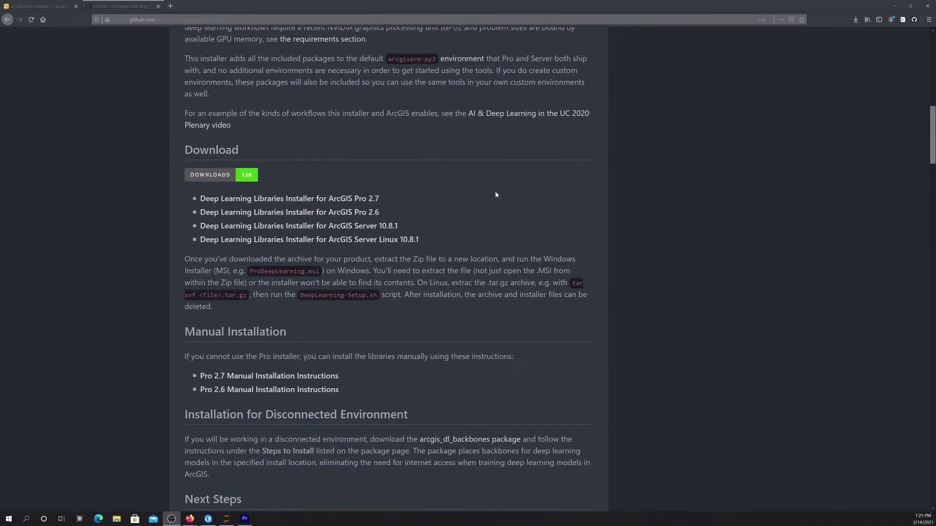
scroll(495, 191, "up", 6)
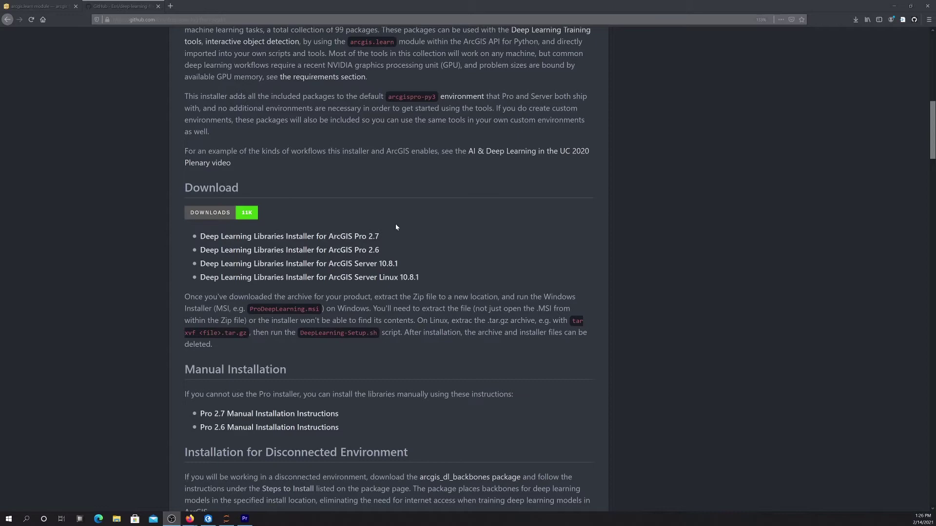
Step: Run the ProDeepLearning installer from Downloads' ArcGIS_Pro_27_Deep_Learning_Libraries(1) folder, then close Explorer
left_click(117, 519)
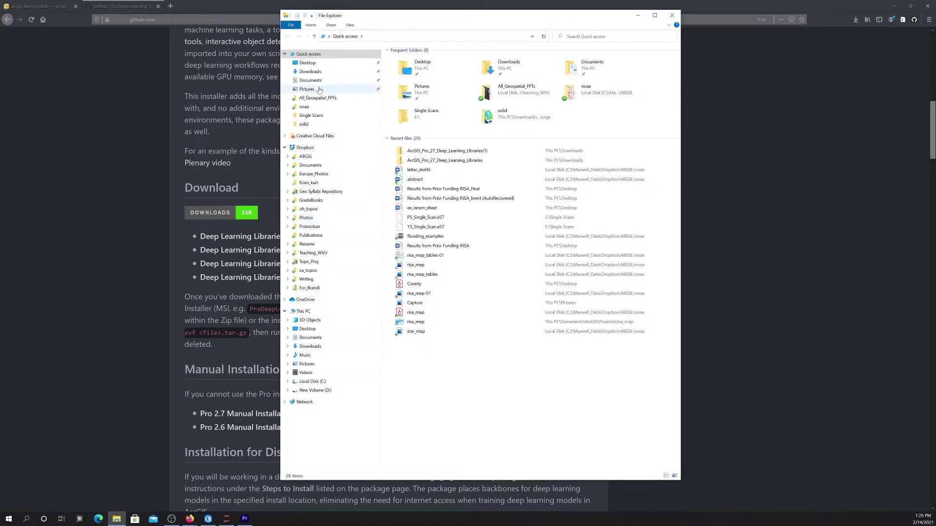
left_click(310, 72)
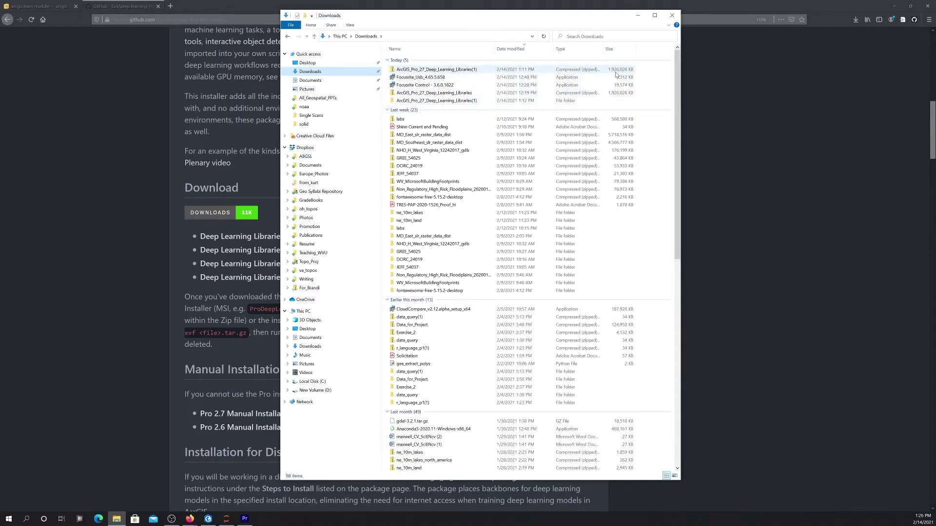
double_click(422, 101)
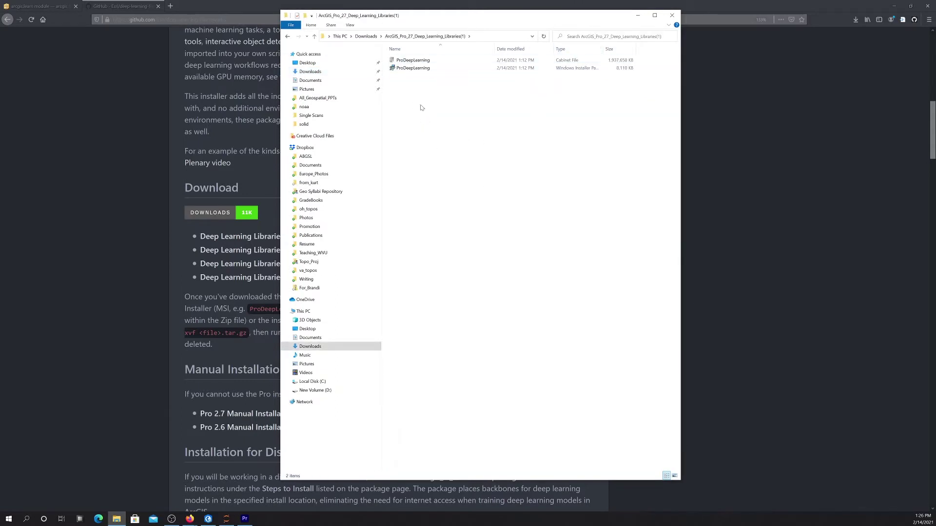
double_click(586, 69)
left_click(671, 17)
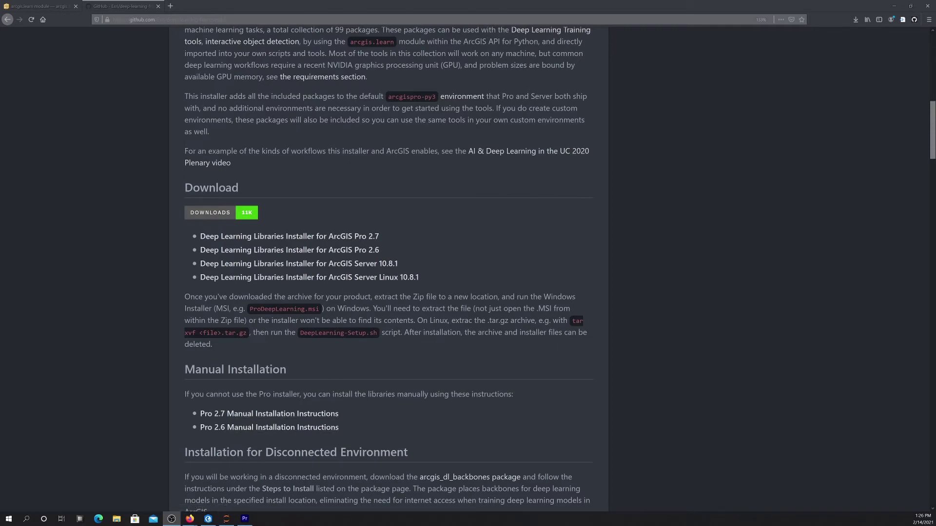
Step: Show the arcgispro-py3 environment's 282 installed packages in ArcGIS Pro's Python Package Manager
left_click(213, 520)
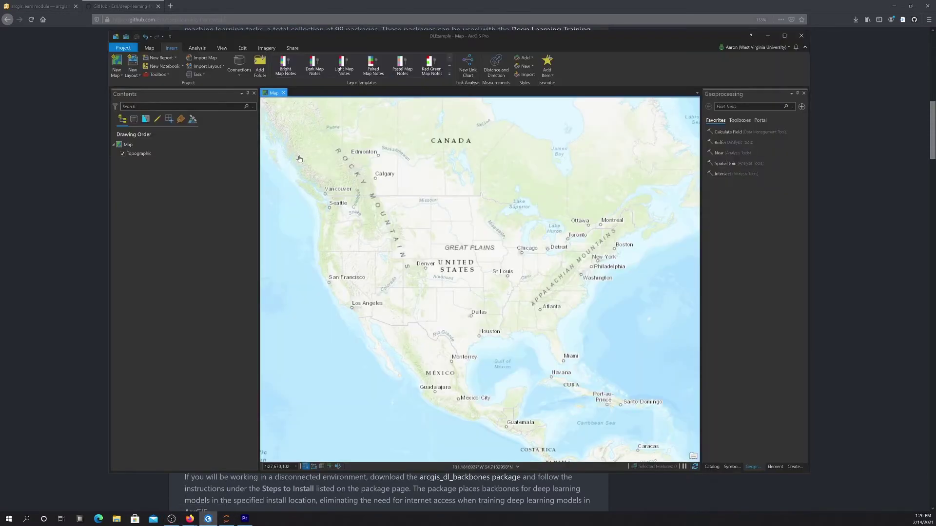
left_click(122, 49)
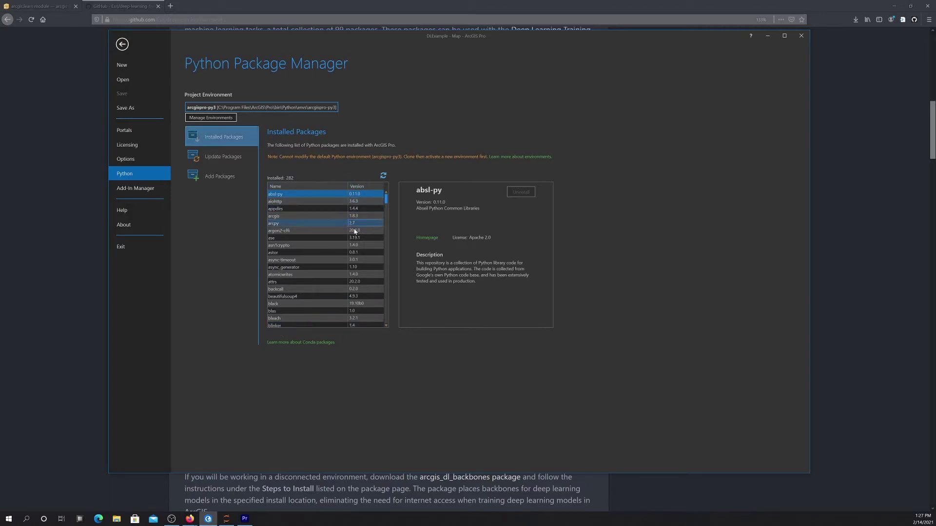
scroll(331, 208, "down", 7)
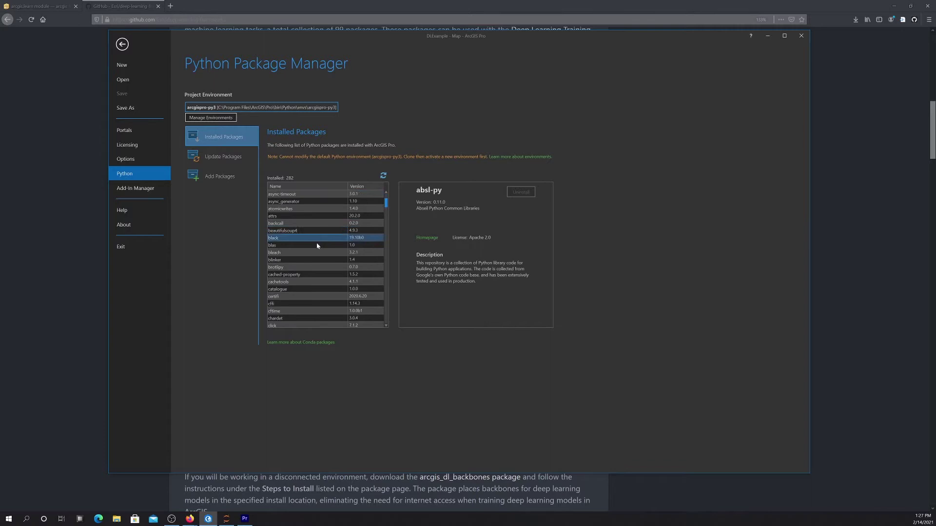
scroll(317, 246, "down", 7)
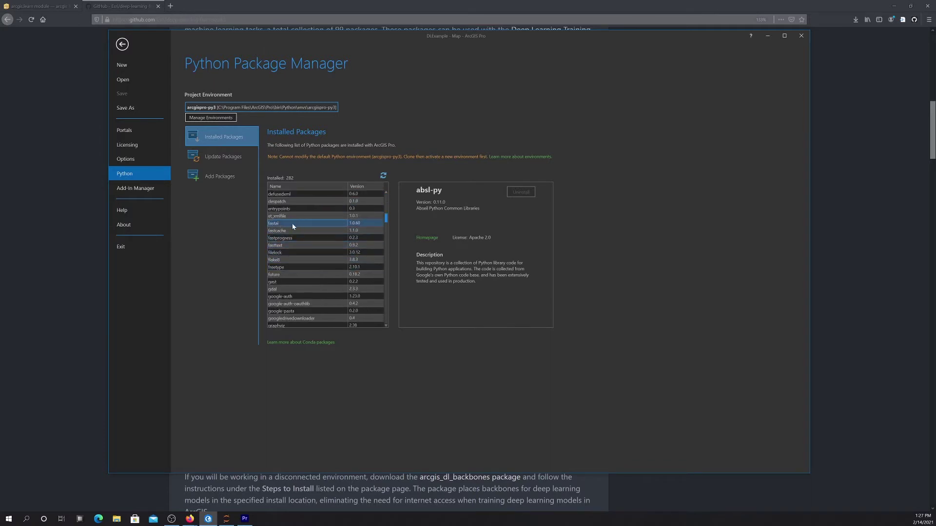
scroll(307, 251, "down", 7)
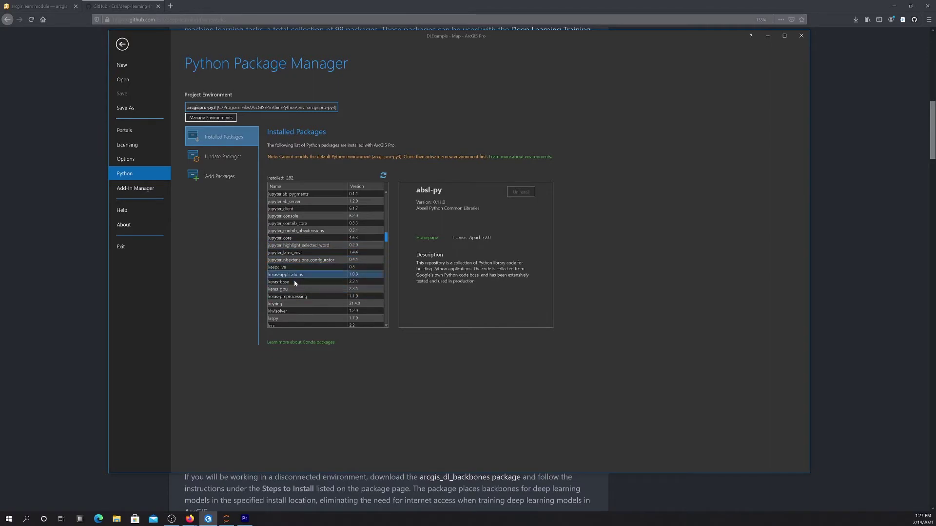
scroll(321, 290, "down", 8)
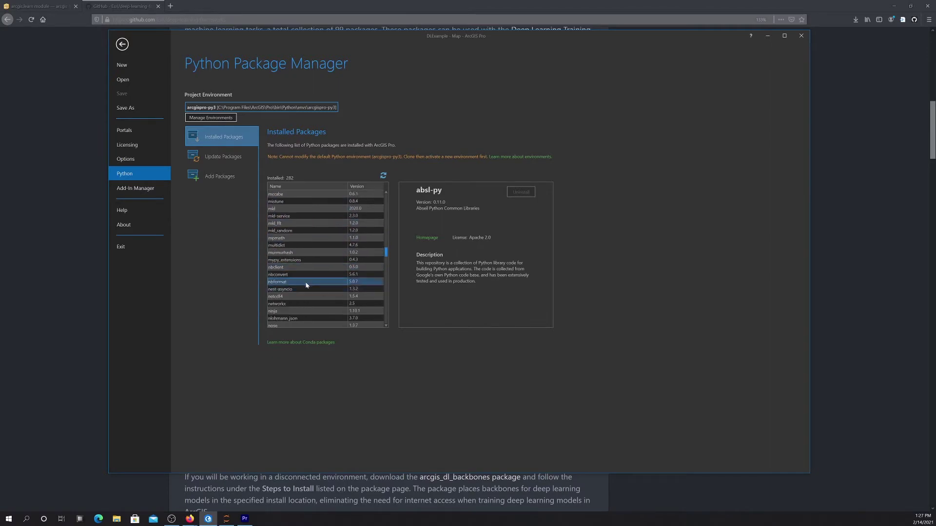
scroll(306, 285, "down", 5)
scroll(313, 252, "down", 5)
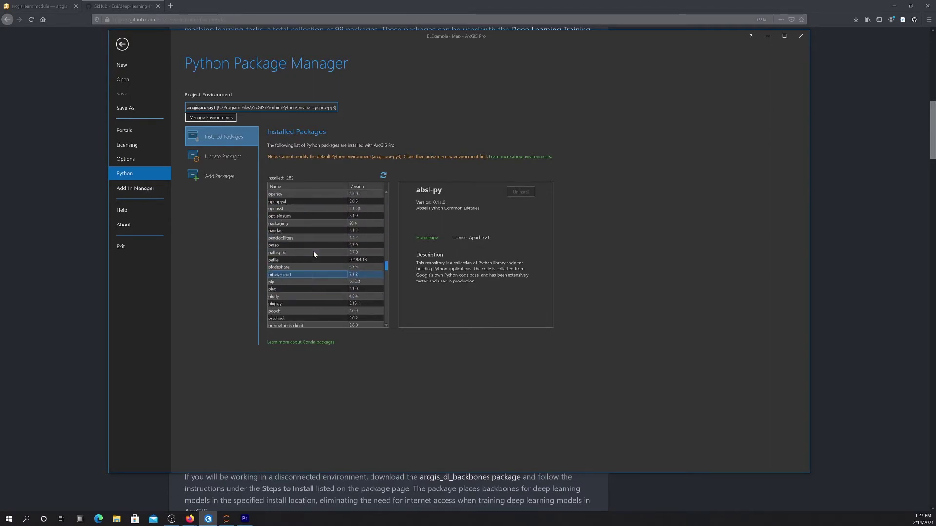
scroll(314, 253, "down", 10)
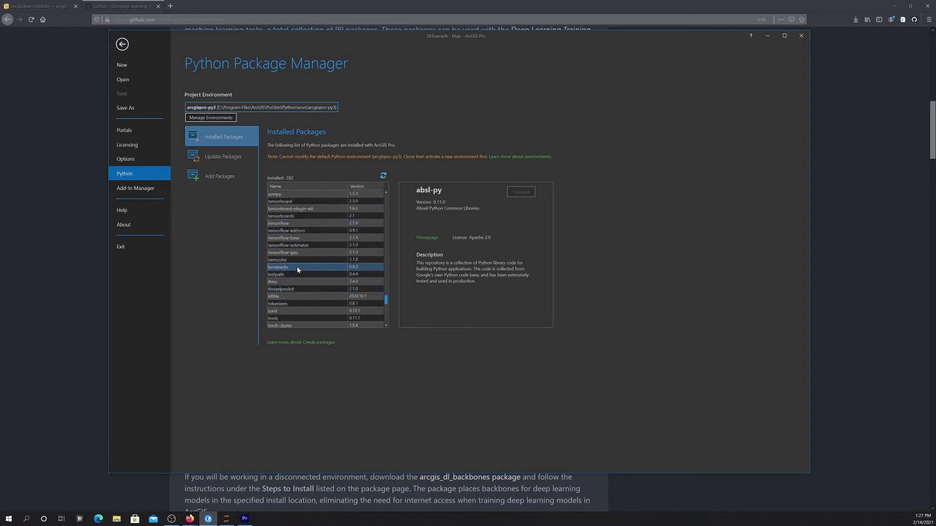
scroll(297, 269, "up", 2)
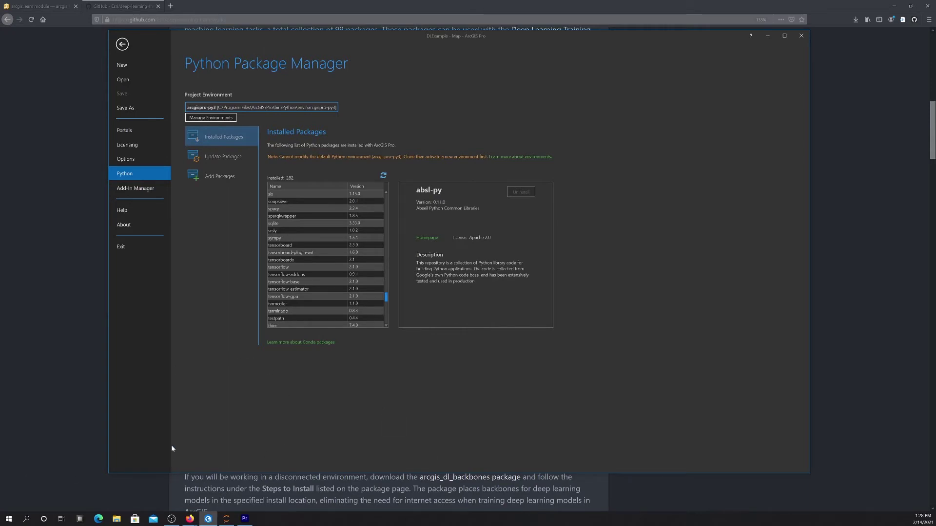
Step: Launch Jupyter Notebook from the ArcGIS folder in the Start menu
left_click(8, 520)
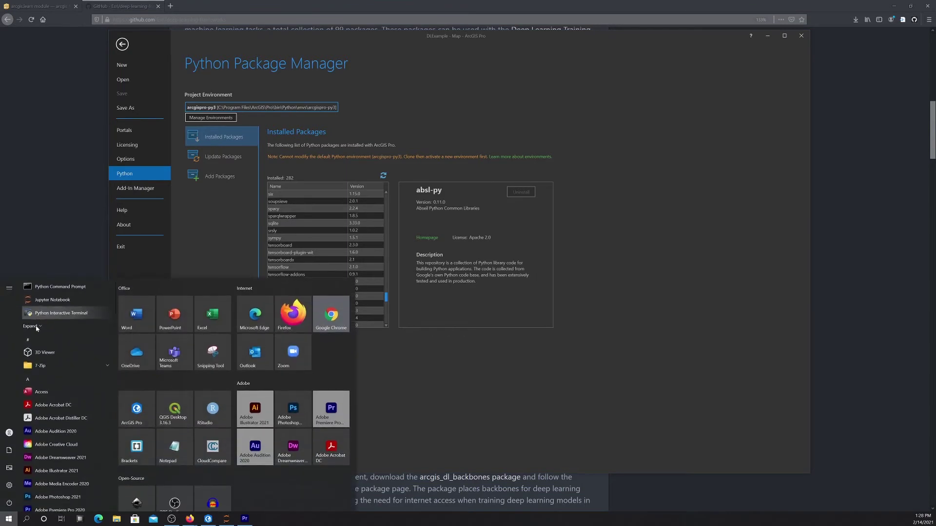
scroll(60, 382, "down", 5)
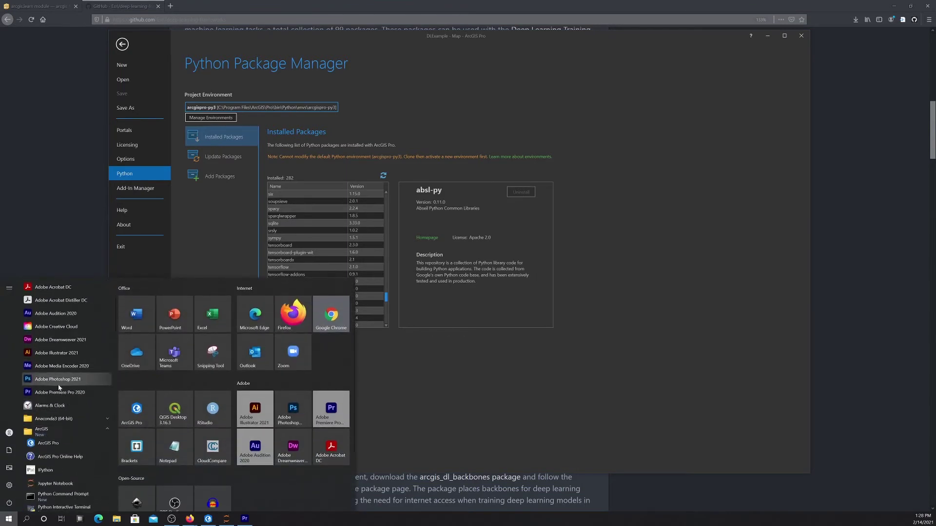
left_click(41, 434)
scroll(60, 380, "down", 2)
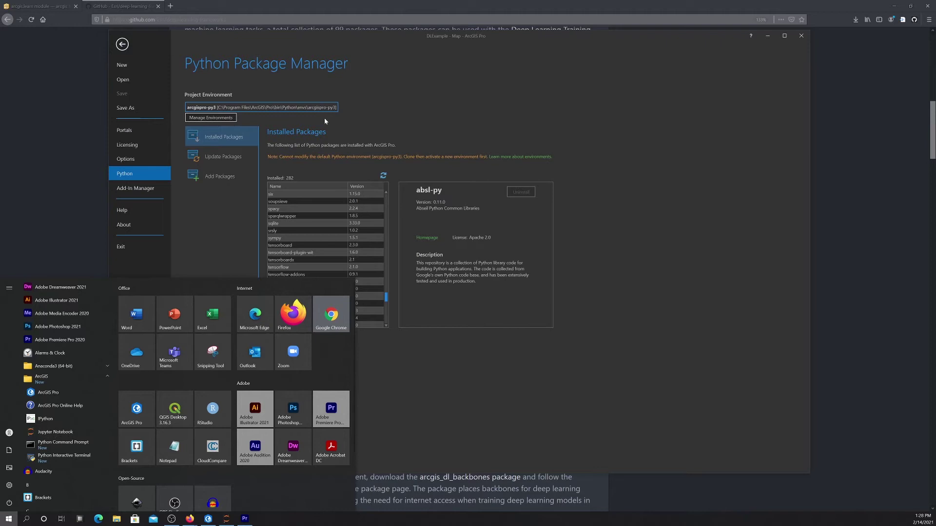
left_click(48, 433)
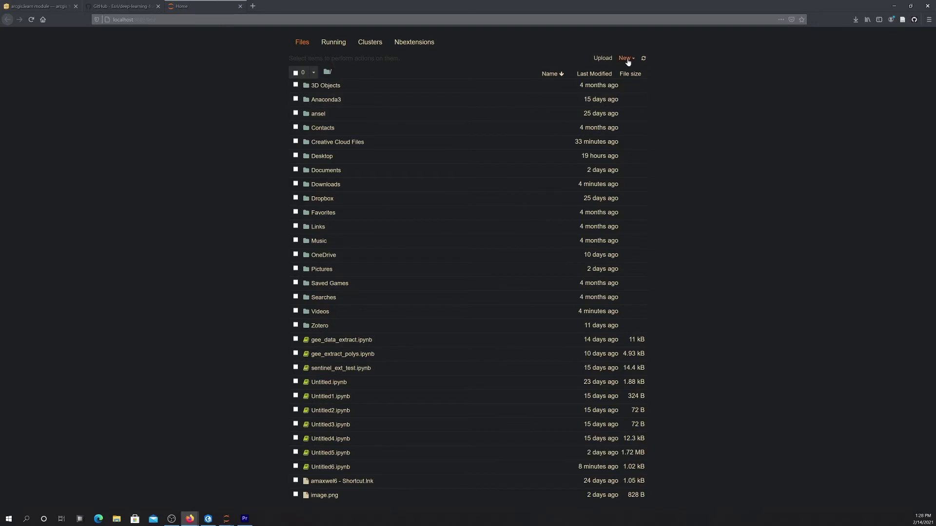
Step: Create a new Python 3 notebook and run a cell with 'import torch' and 'import fastai'
left_click(628, 60)
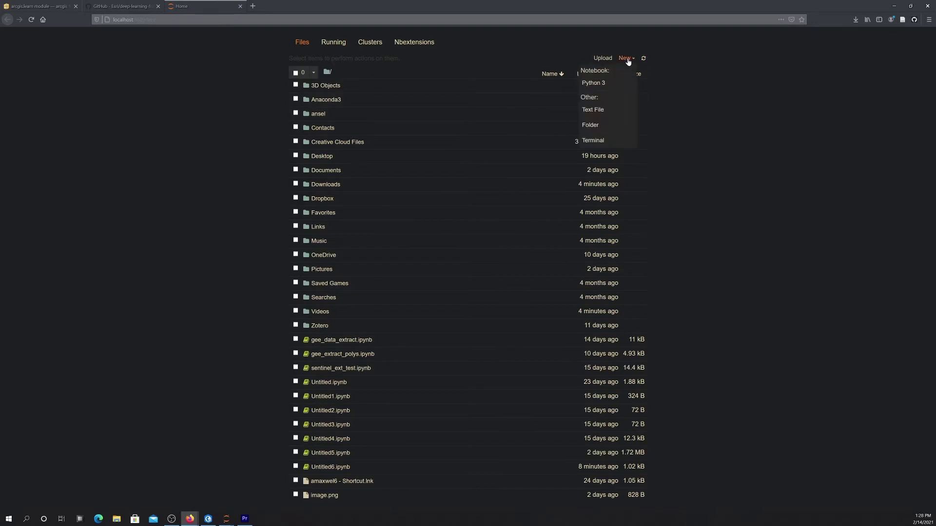
left_click(599, 84)
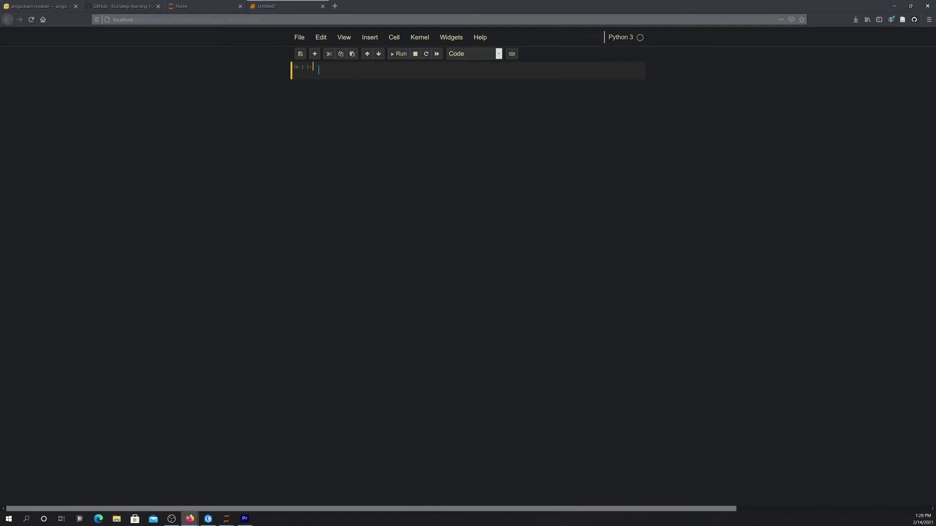
type("import torch")
key("Return")
type("import fastai")
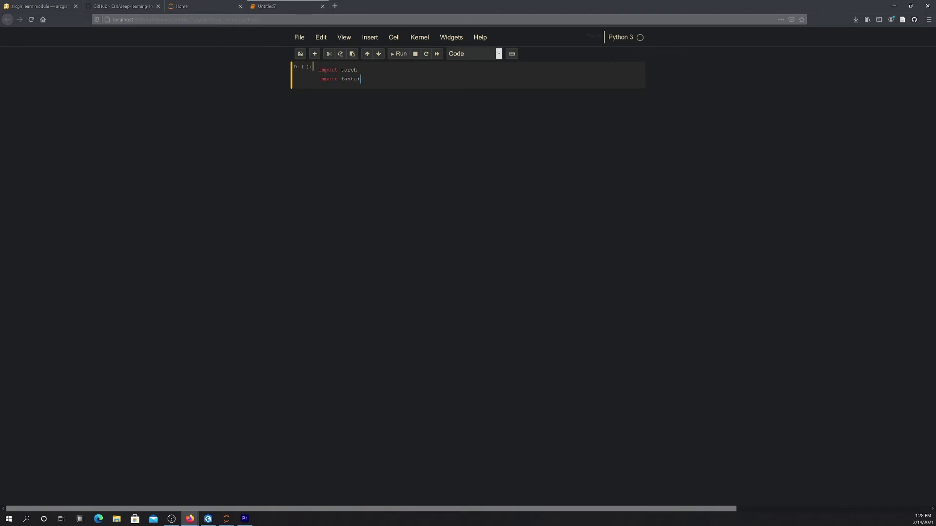
left_click(398, 55)
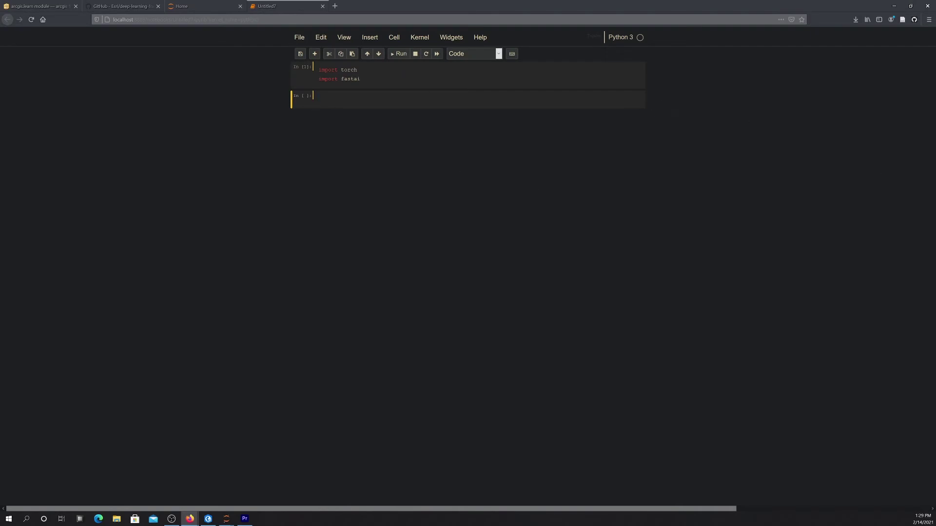
Step: Run torch.cuda.get_device_name(0) to confirm the GeForce RTX 2080 Ti GPU is detected
type("torch.cuda.device(0")
key("Left")
key("Left")
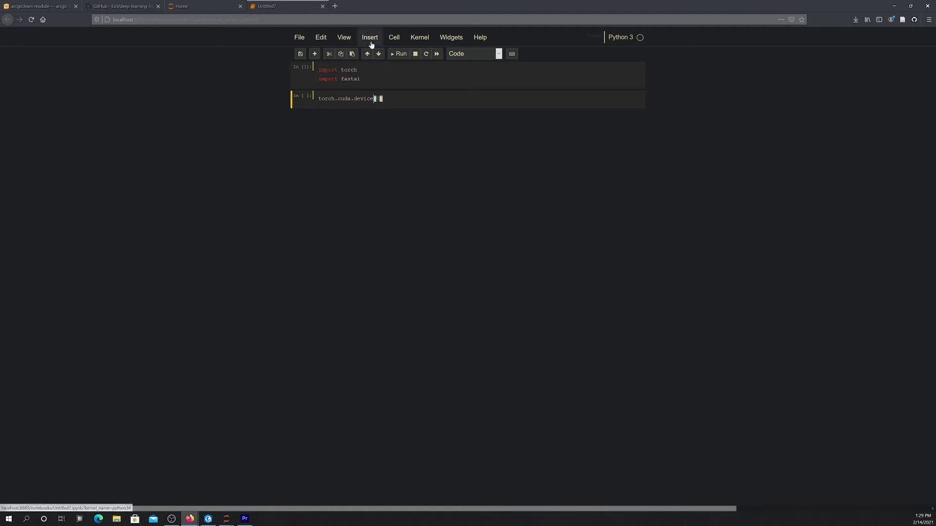
key("BackSpace")
key("BackSpace")
key("BackSpace")
key("BackSpace")
key("BackSpace")
key("BackSpace")
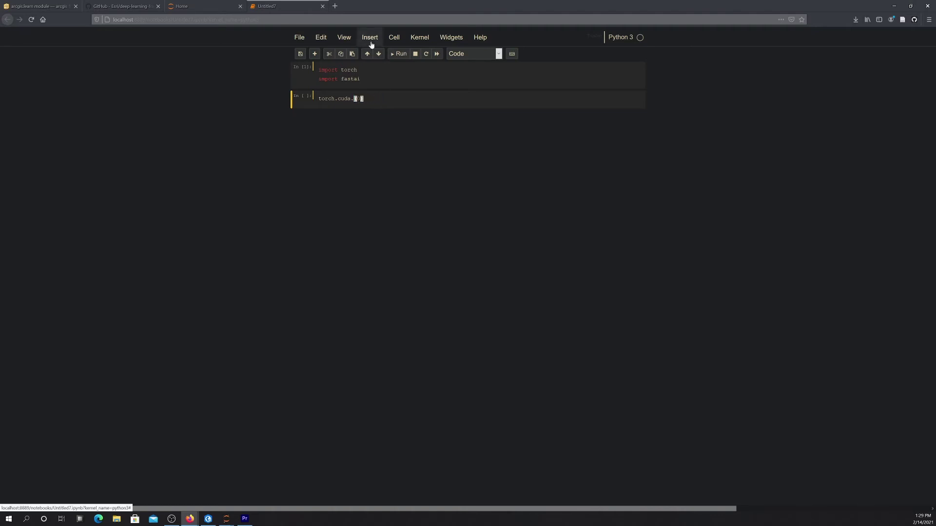
type("get_device_name")
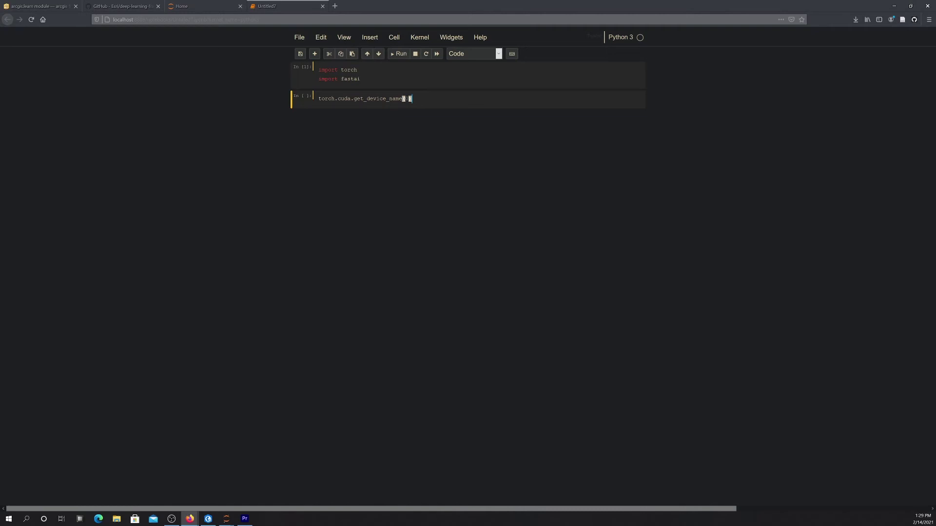
left_click(398, 54)
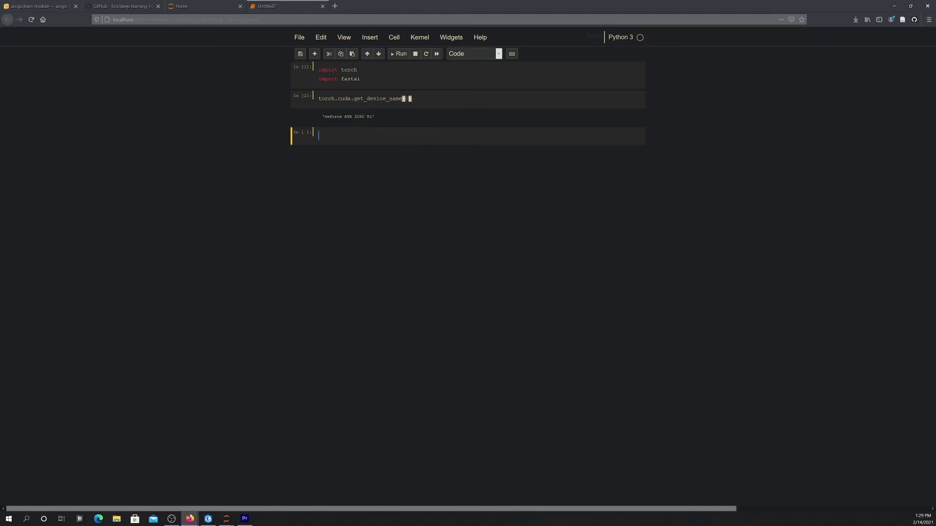
Step: Return to the GitHub deep learning installers README in the browser
left_click(120, 6)
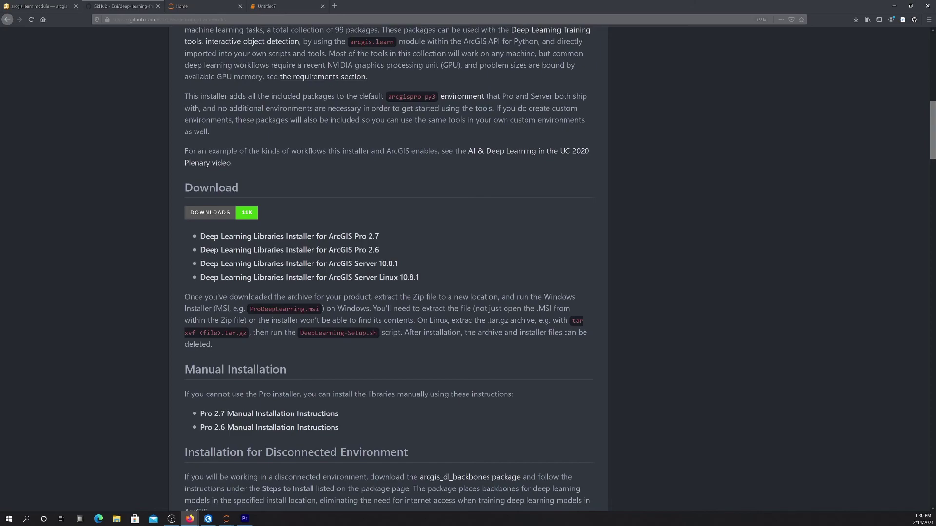
Step: Scroll to the Requirements table and highlight the minimum GPU type requirement
scroll(238, 187, "up", 3)
scroll(429, 174, "up", 4)
scroll(429, 174, "down", 7)
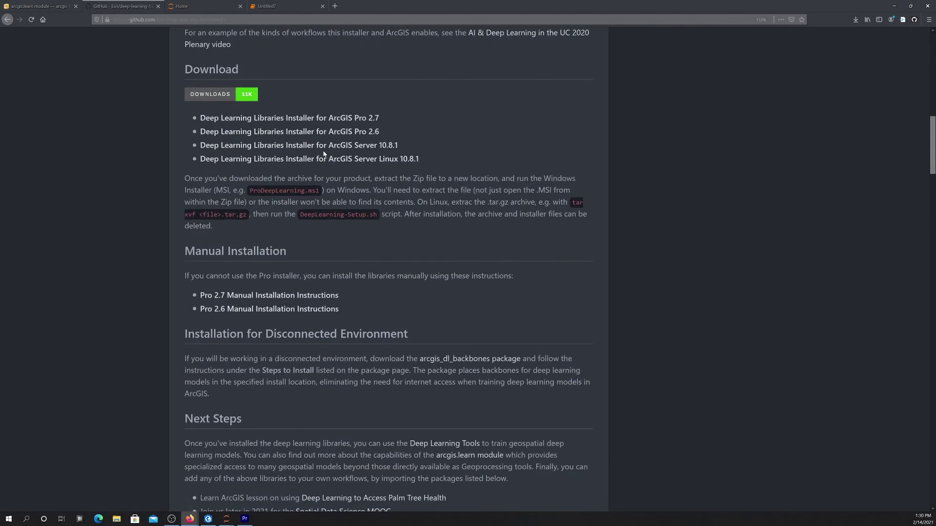
scroll(338, 162, "down", 10)
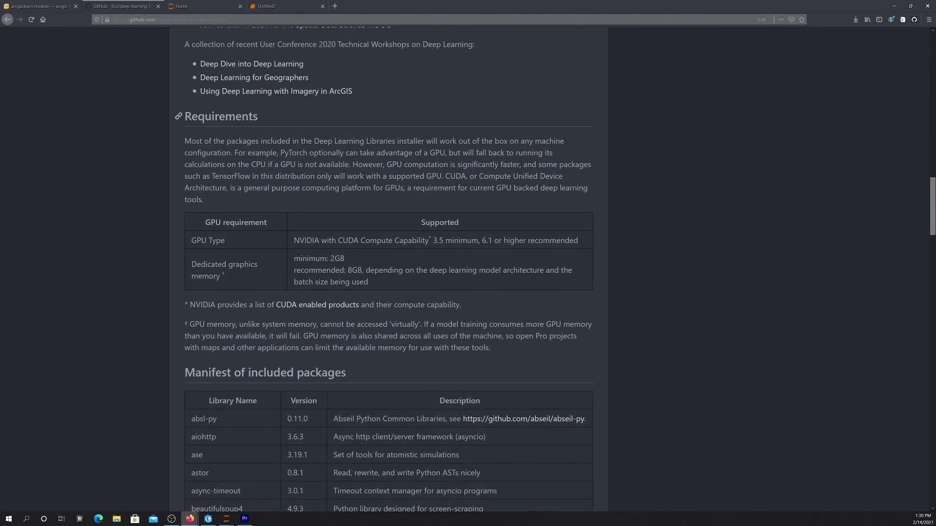
scroll(335, 197, "down", 2)
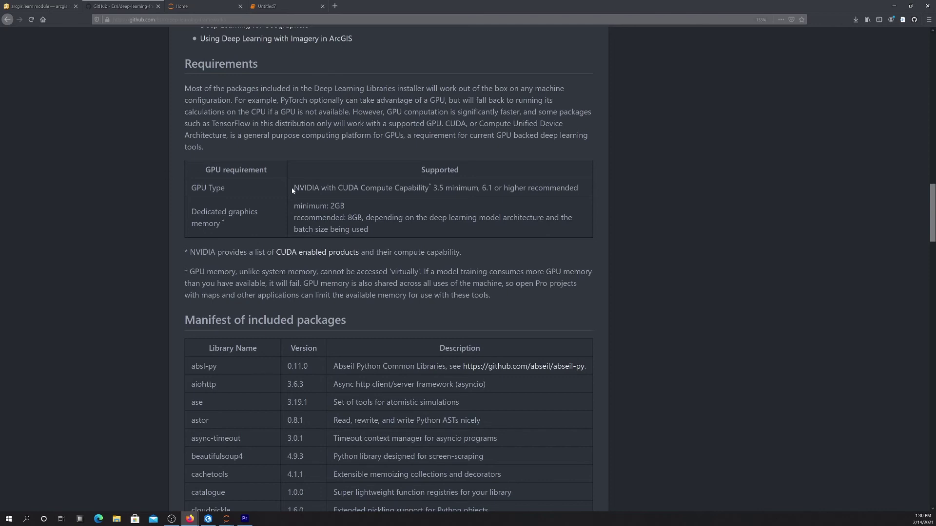
left_click_drag(294, 189, 458, 190)
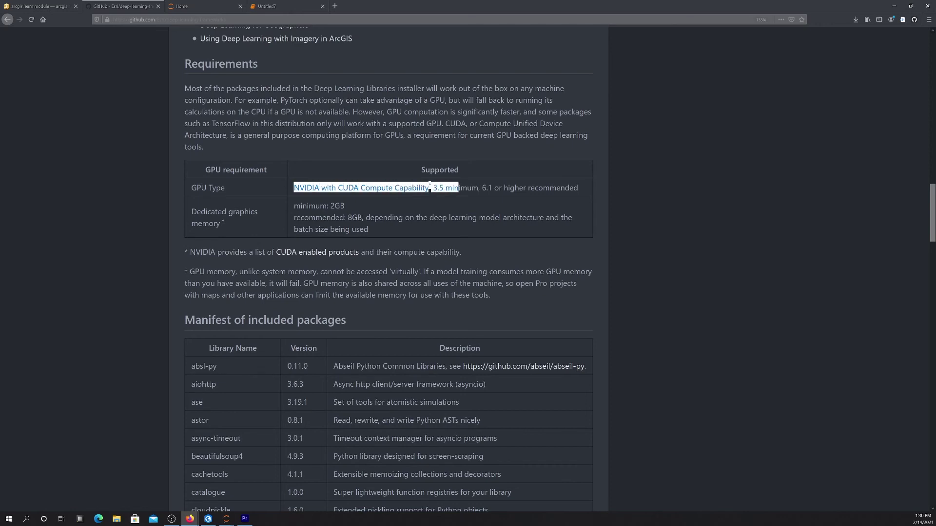
left_click(582, 189)
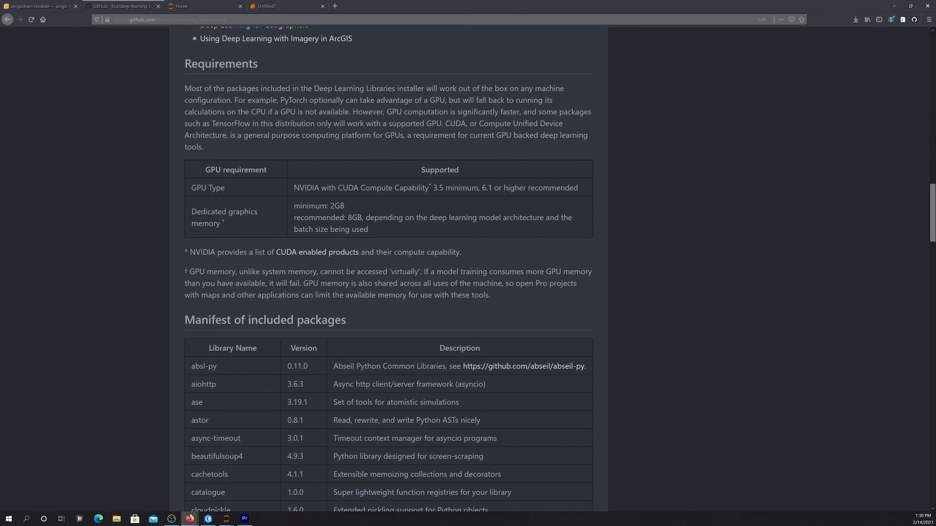
Step: Highlight the 8GB GPU memory note, then move to the arcgis.learn documentation
scroll(511, 185, "down", 1)
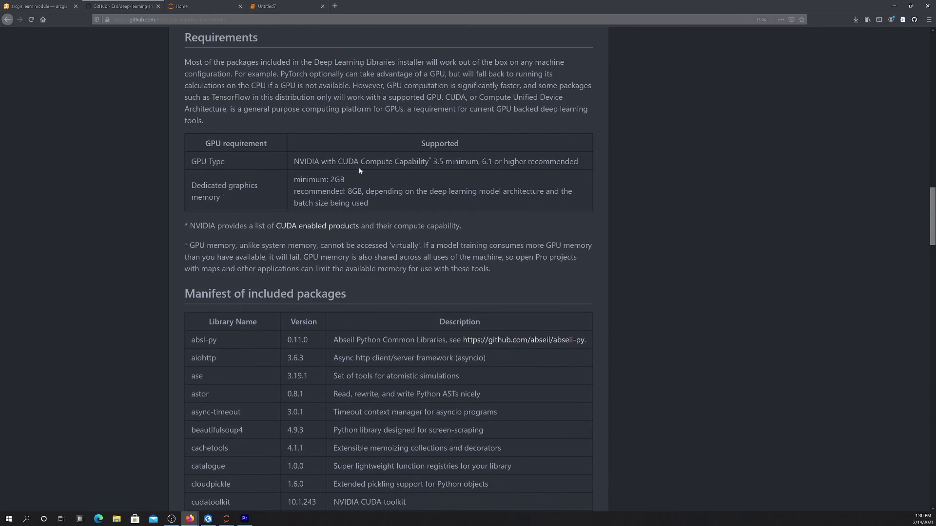
scroll(343, 191, "down", 1)
left_click_drag(330, 179, 366, 178)
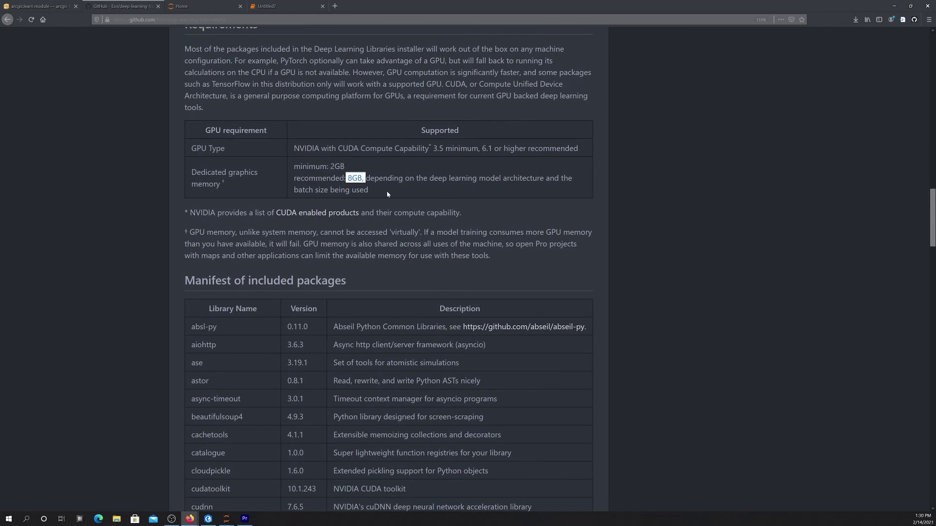
left_click(385, 193)
scroll(411, 163, "up", 20)
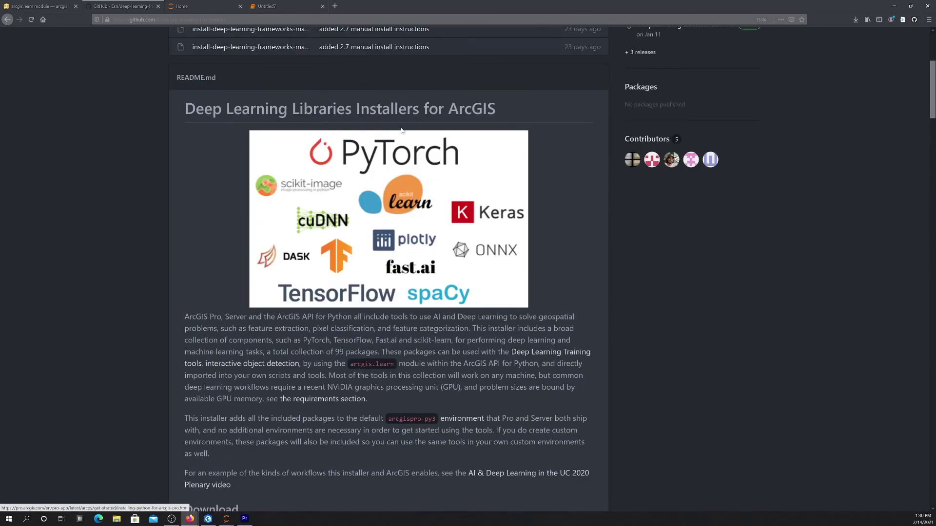
scroll(401, 131, "up", 5)
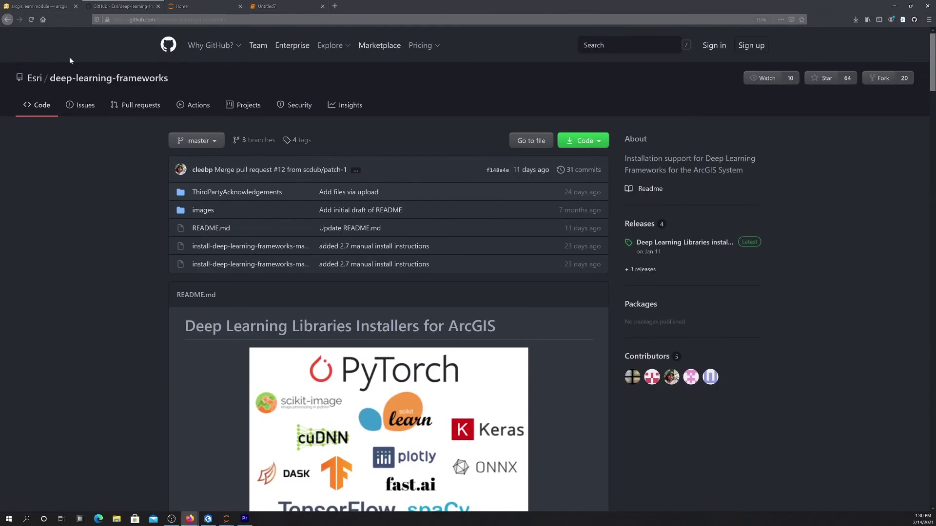
left_click(45, 8)
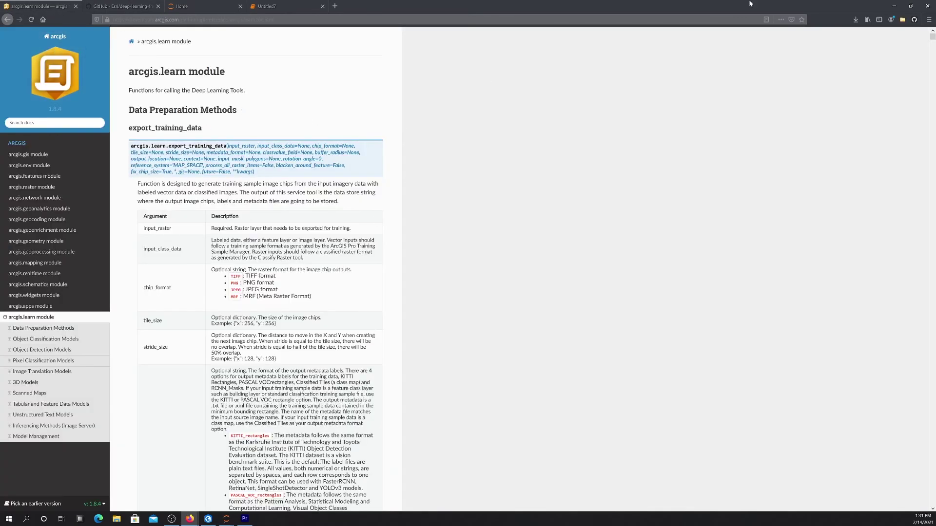
Step: Zoom the arcgis.learn documentation page to 170%
left_click(928, 22)
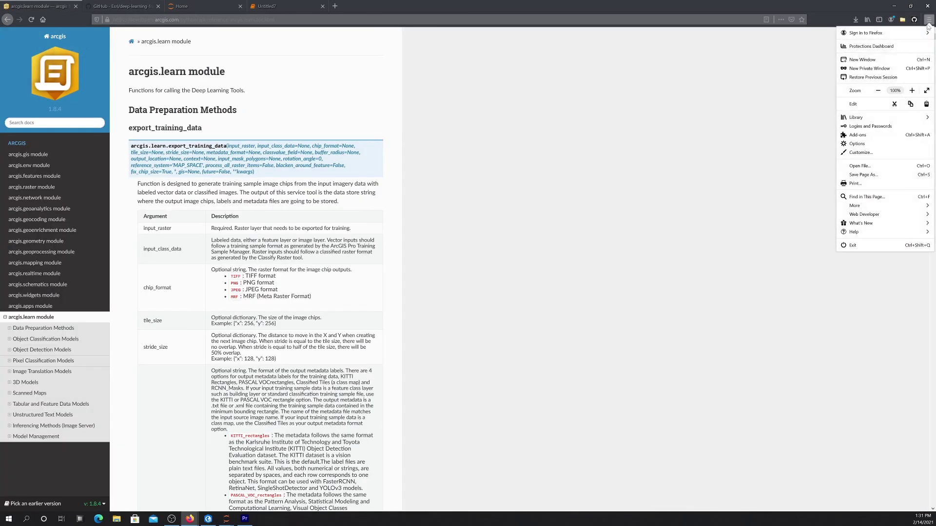
left_click(911, 90)
left_click(911, 90)
left_click(912, 90)
left_click(911, 90)
left_click(912, 90)
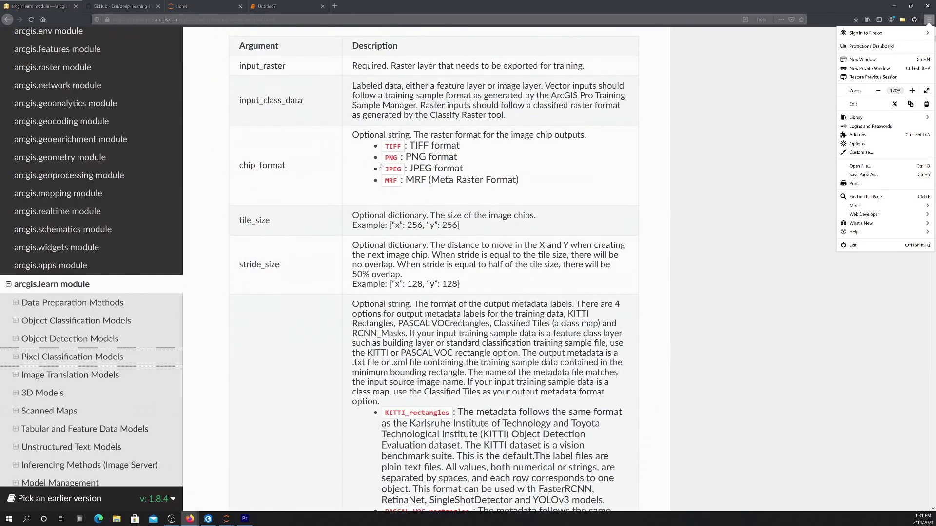
scroll(15, 292, "down", 5)
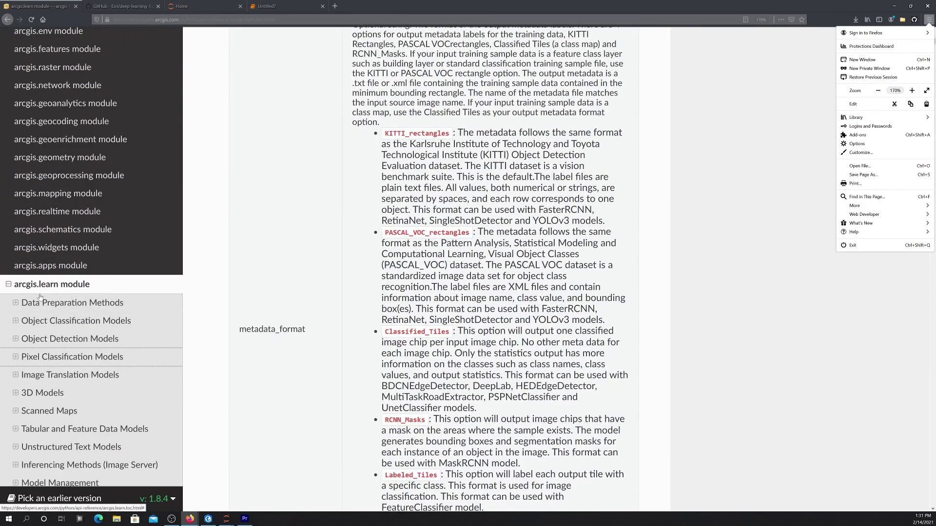
scroll(68, 312, "down", 4)
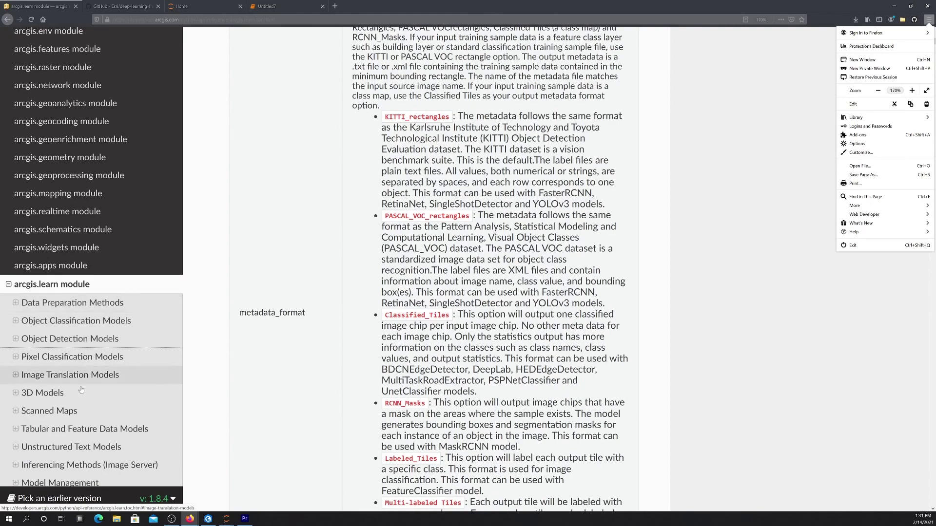
scroll(79, 407, "up", 3)
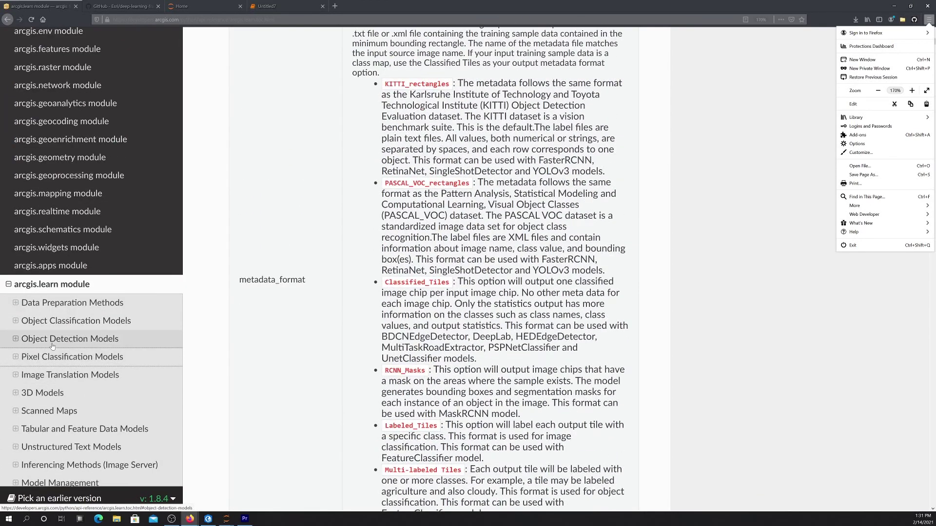
Step: Jump to Pixel Classification Models, briefly expanding and collapsing Object Detection Models
left_click(19, 362)
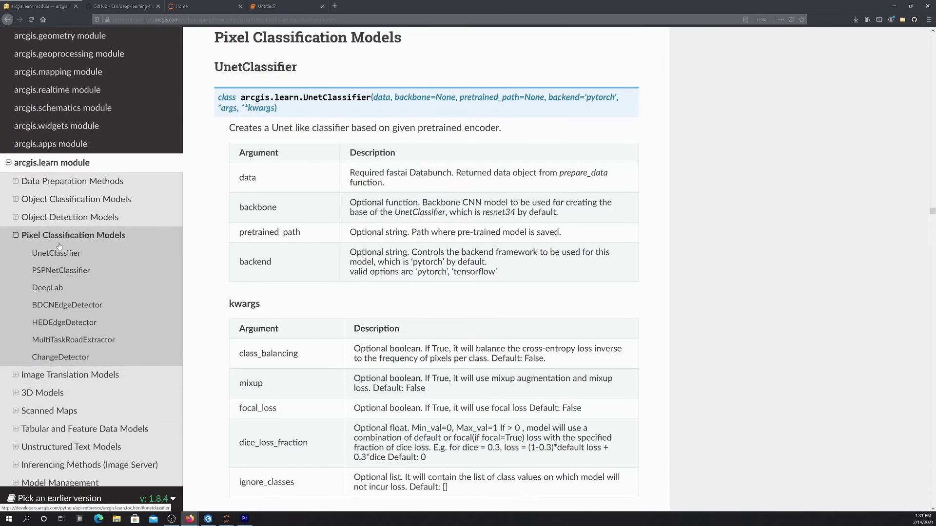
left_click(16, 218)
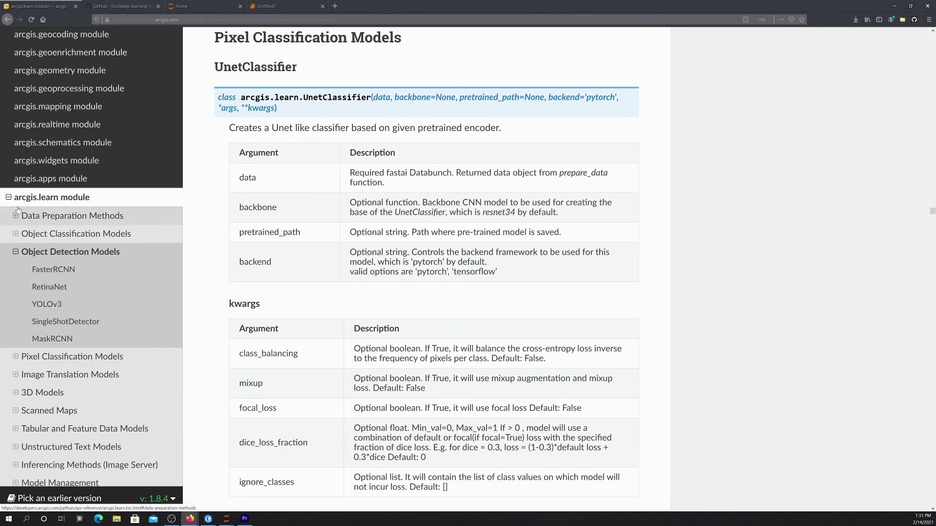
left_click(13, 252)
scroll(35, 336, "down", 2)
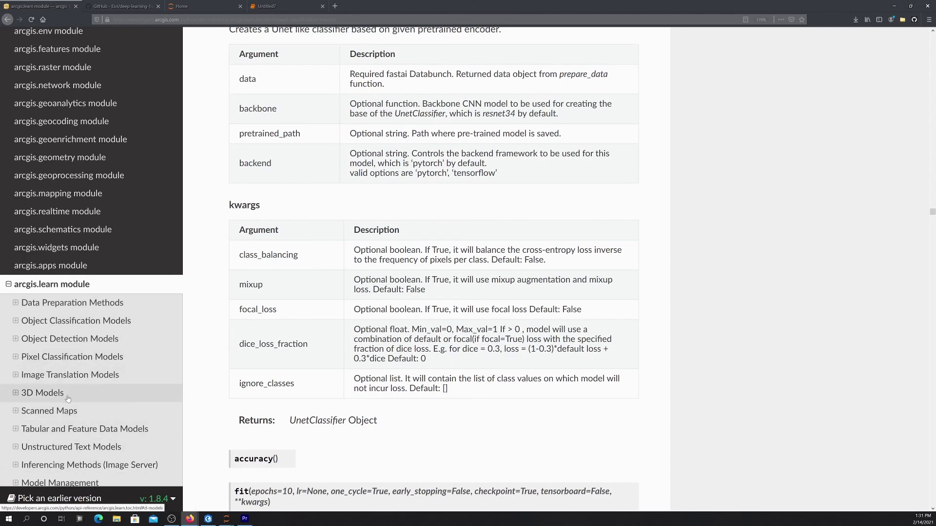
scroll(101, 383, "up", 5)
scroll(377, 178, "up", 7)
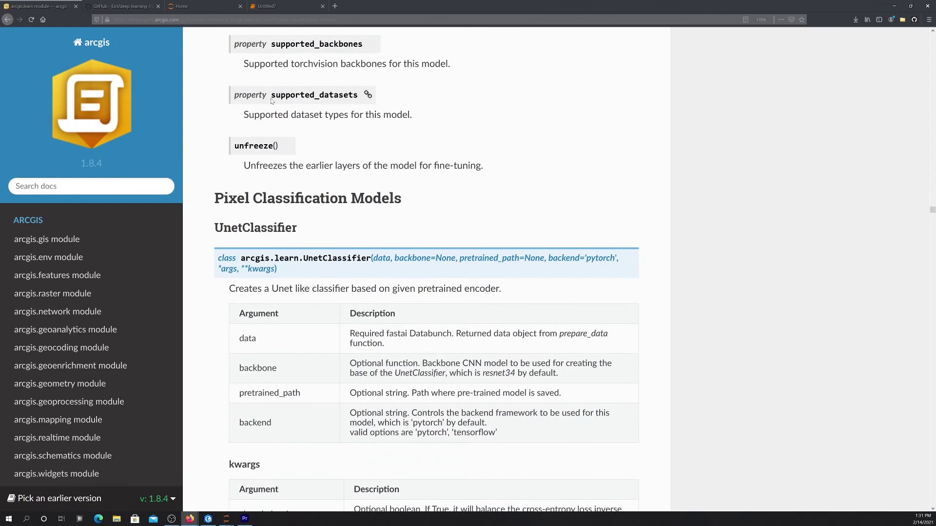